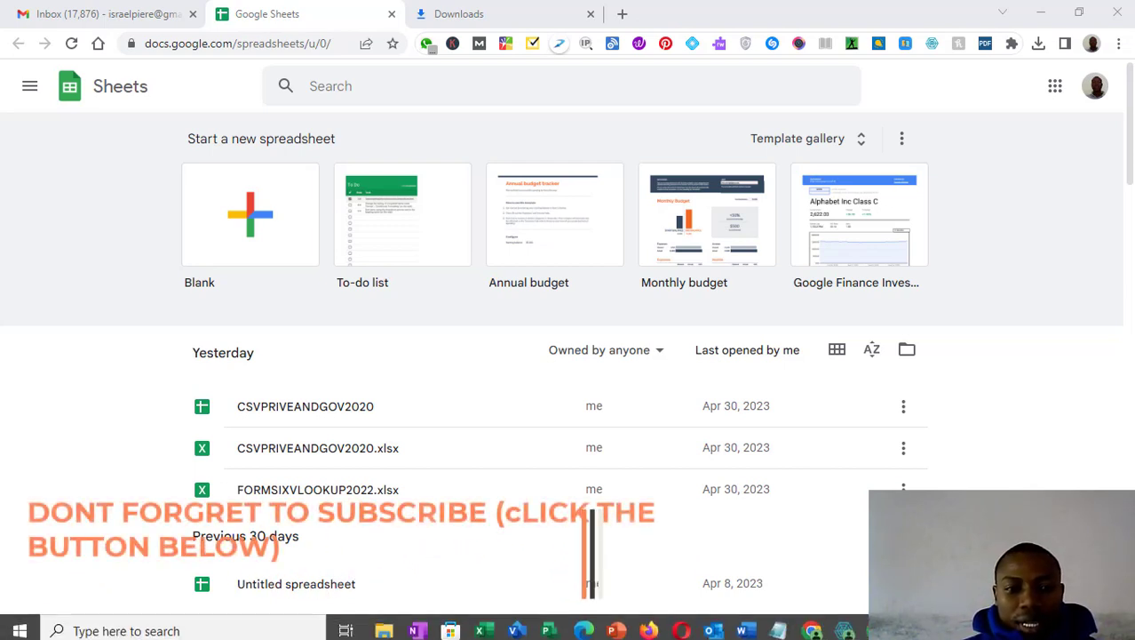
- Open the CSVPRIVEANDGOV2020 spreadsheet and scroll down through the school rows and back up
click(343, 408)
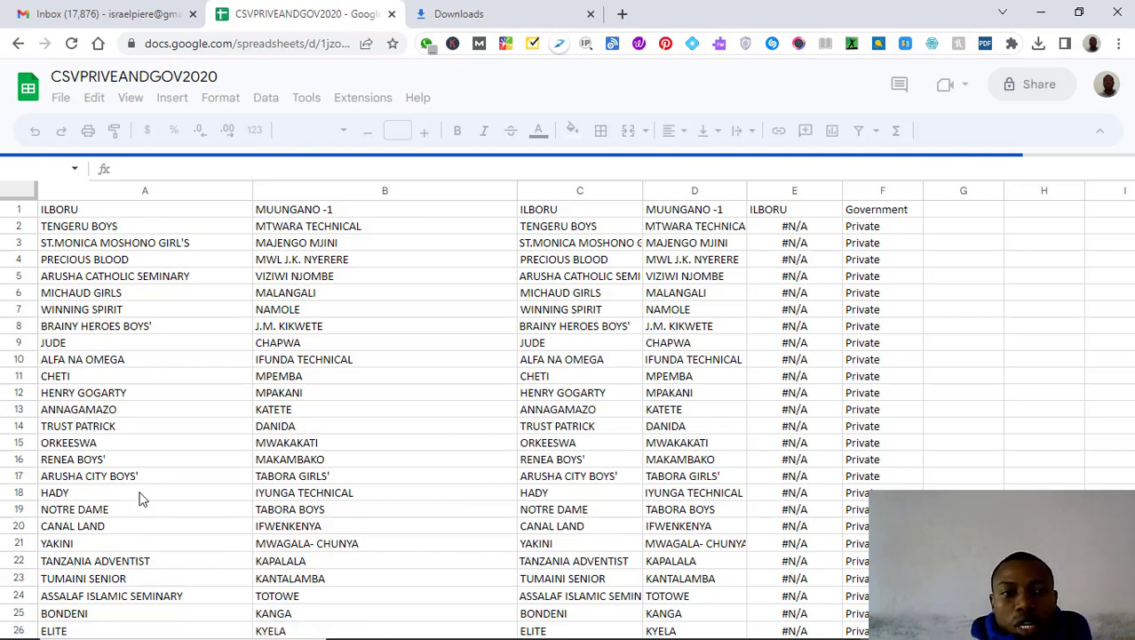
scroll(139, 500, down, 15)
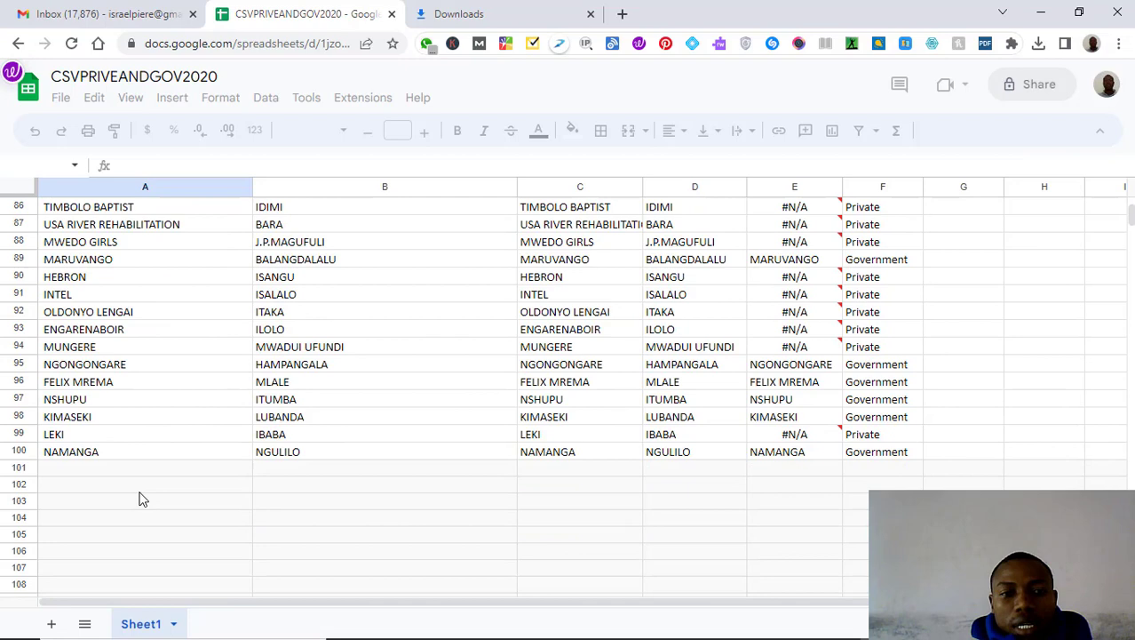
scroll(140, 498, down, 3)
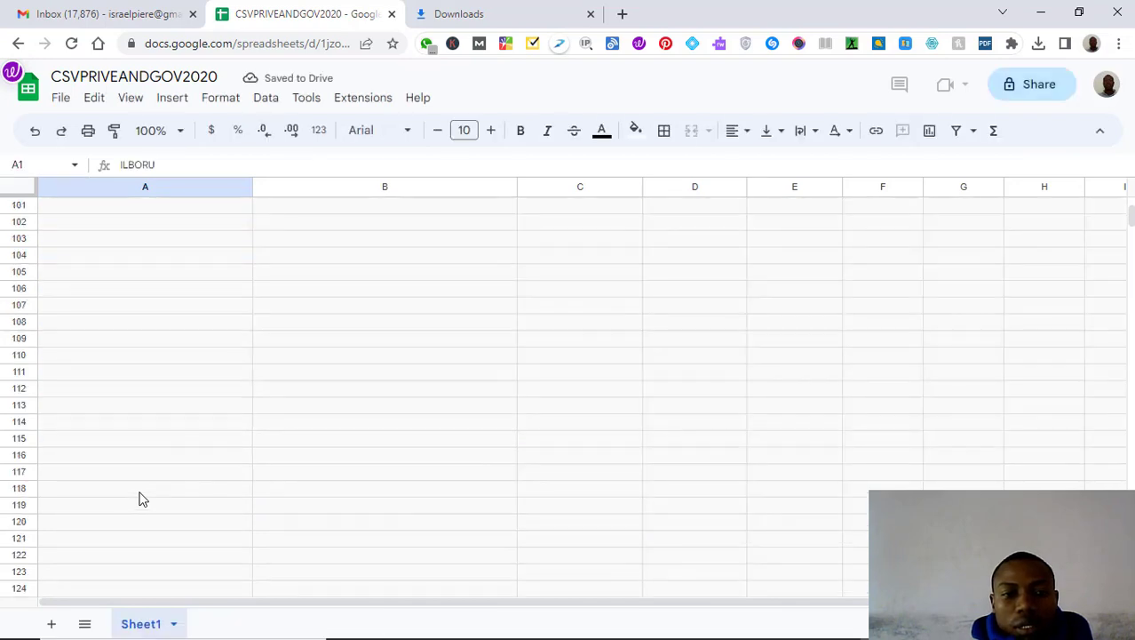
scroll(106, 378, up, 7)
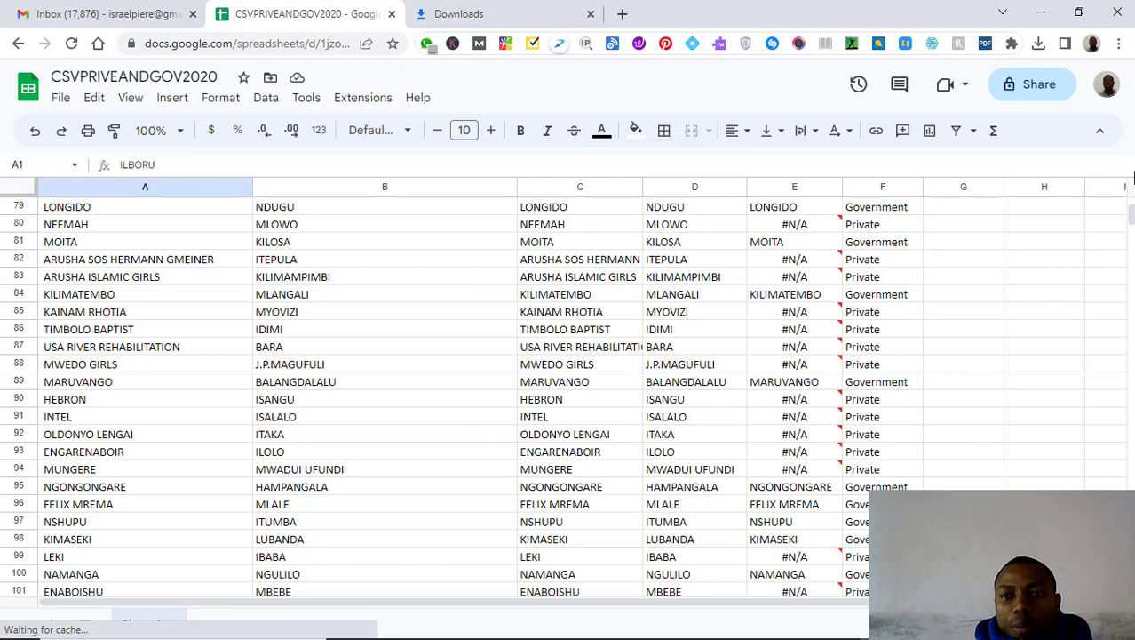
scroll(1134, 178, up, 20)
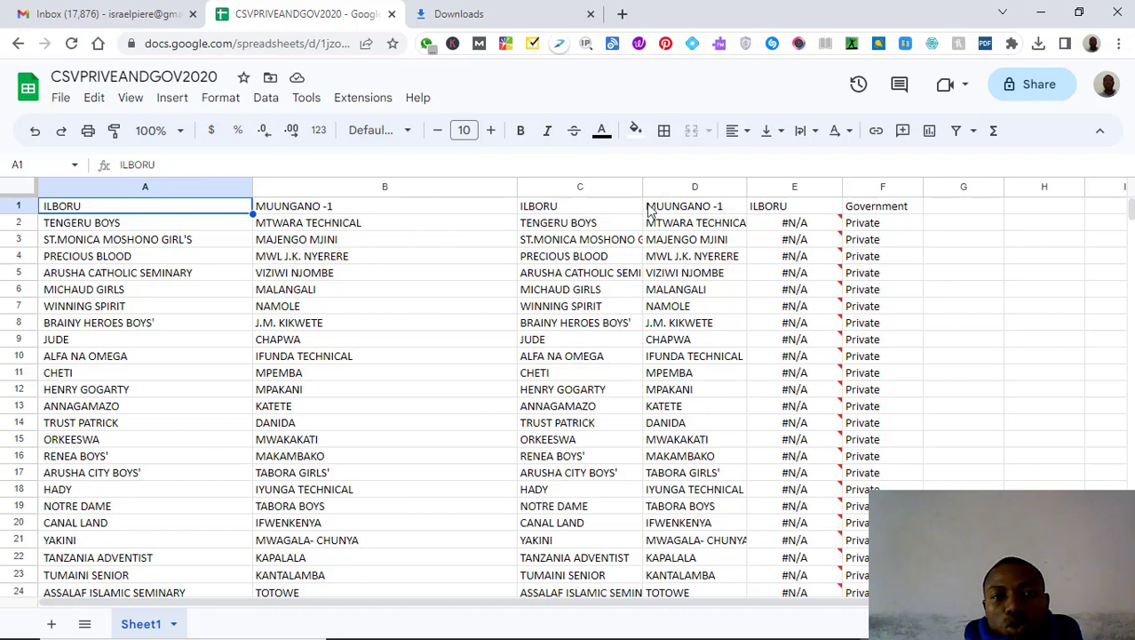
mouse_move(786, 226)
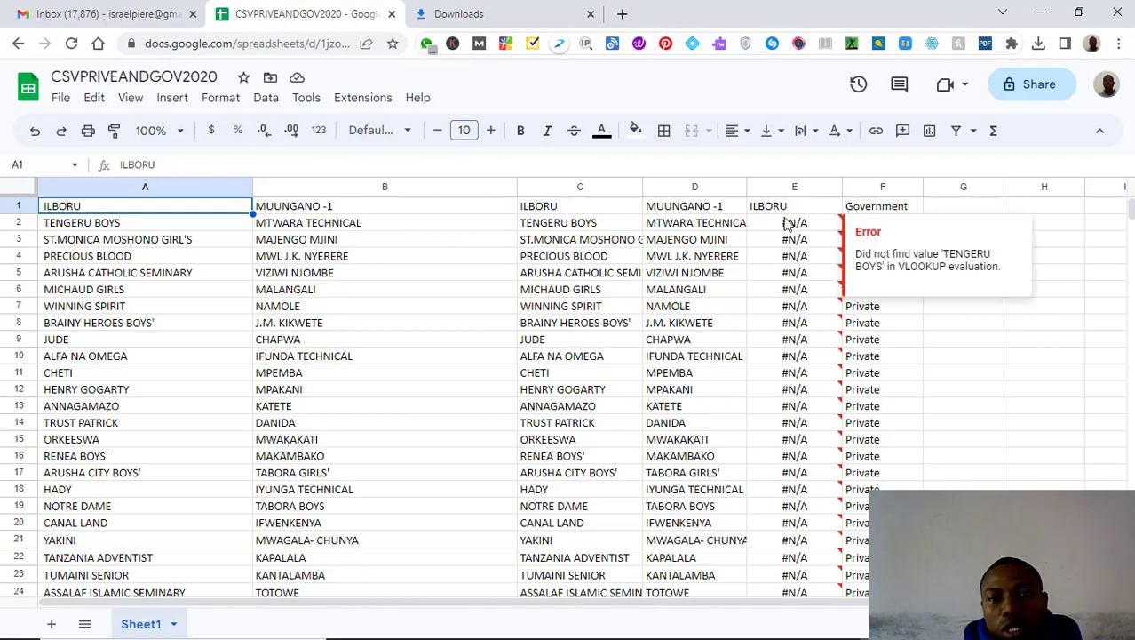
click(785, 206)
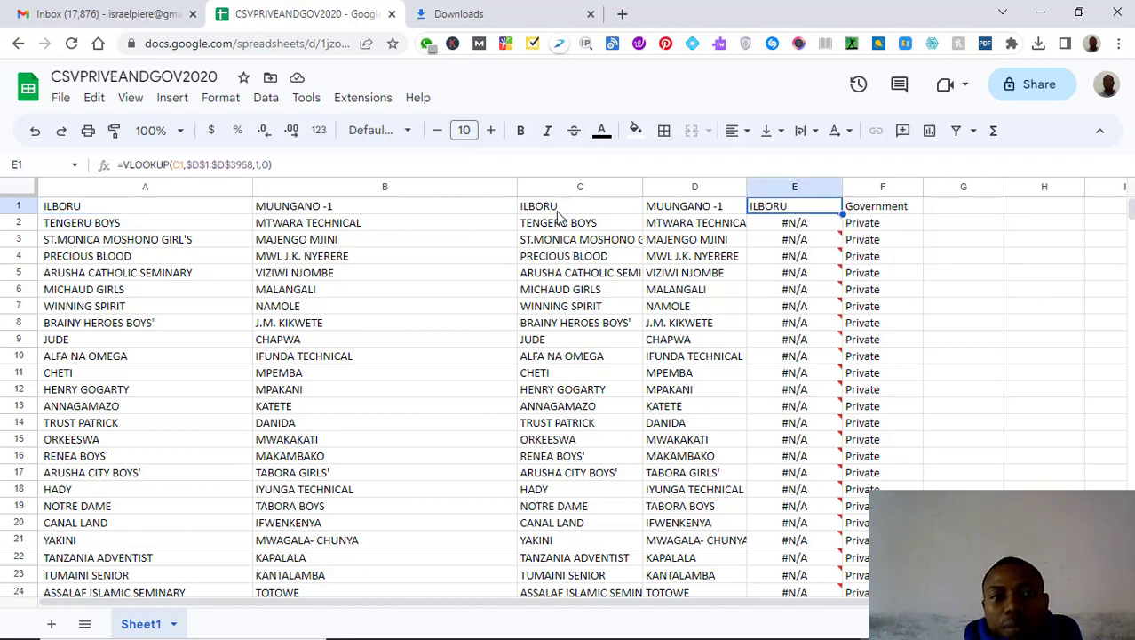
click(344, 165)
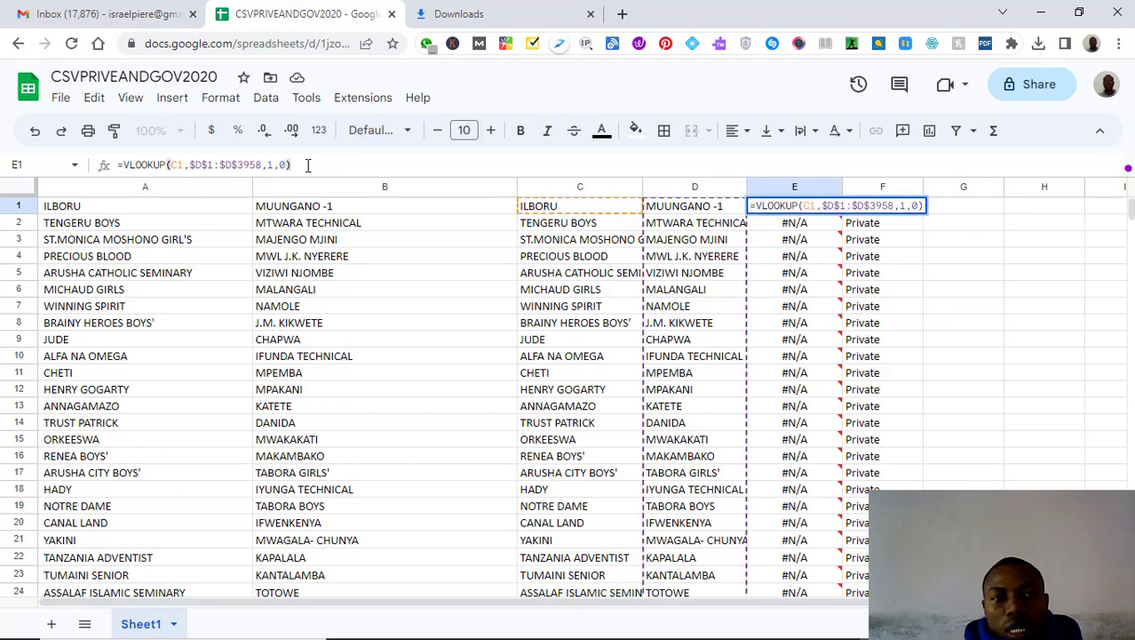
drag(292, 166, 120, 165)
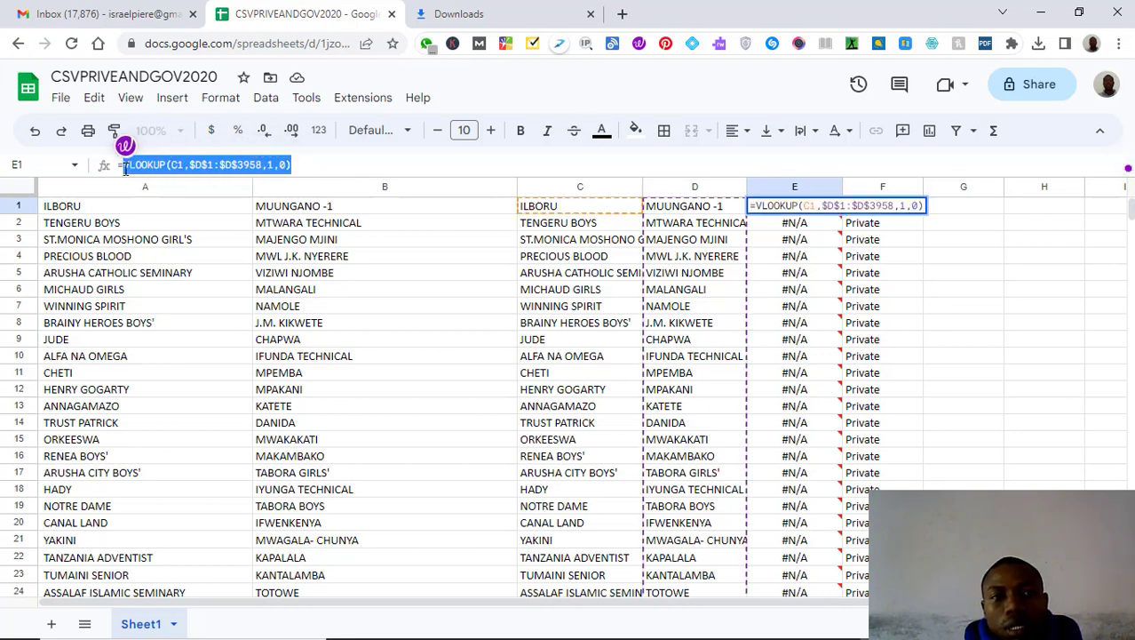
click(538, 242)
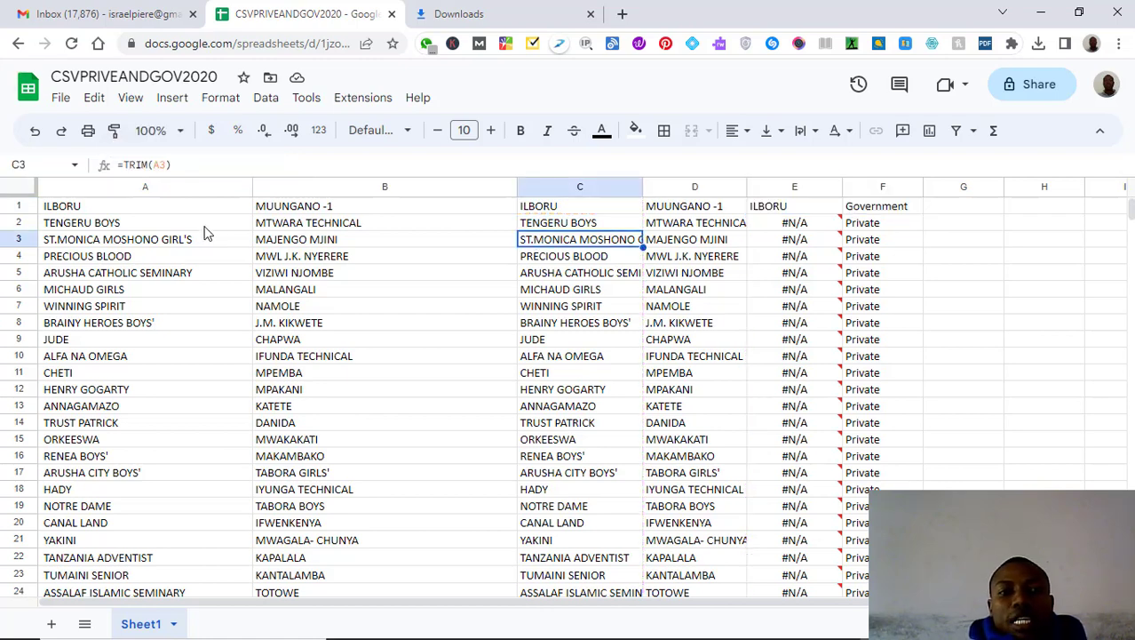
click(103, 208)
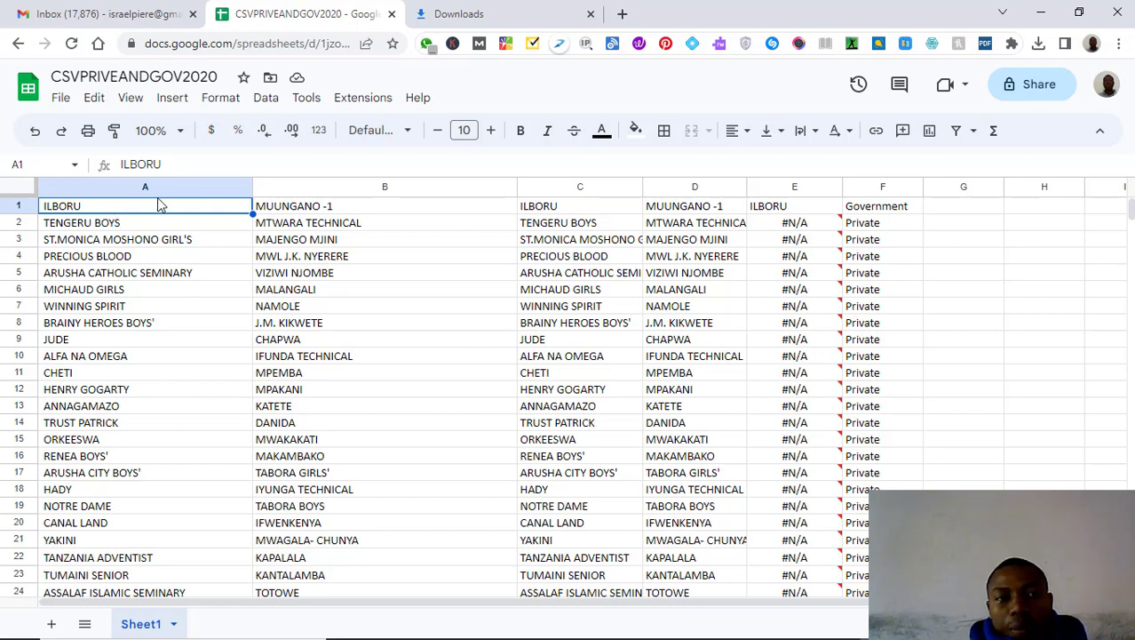
click(556, 207)
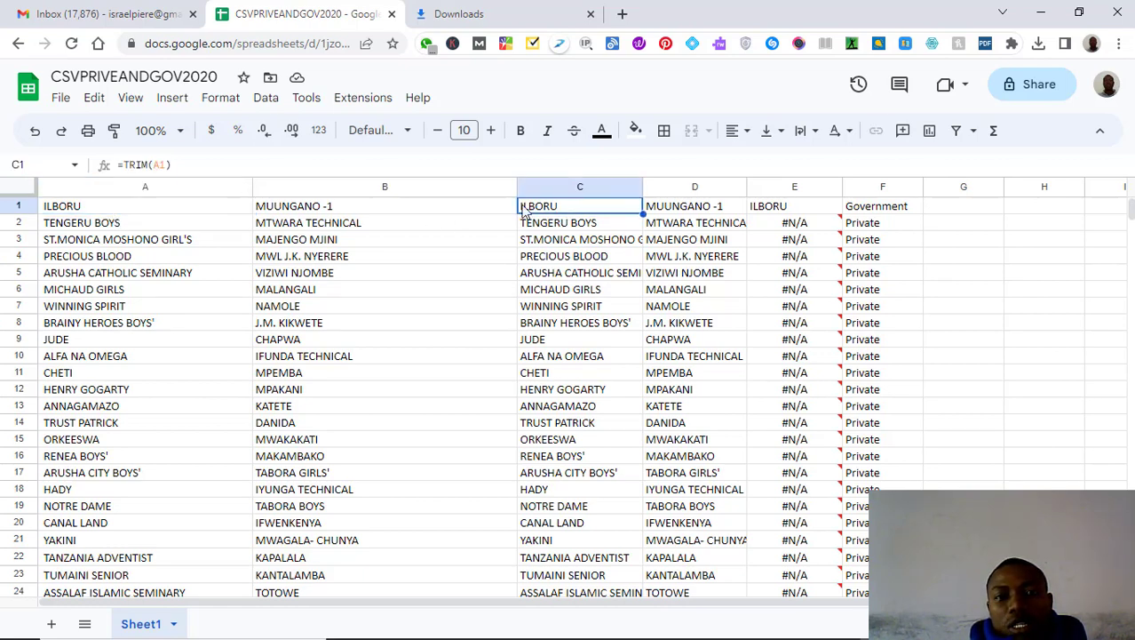
triple_click(160, 164)
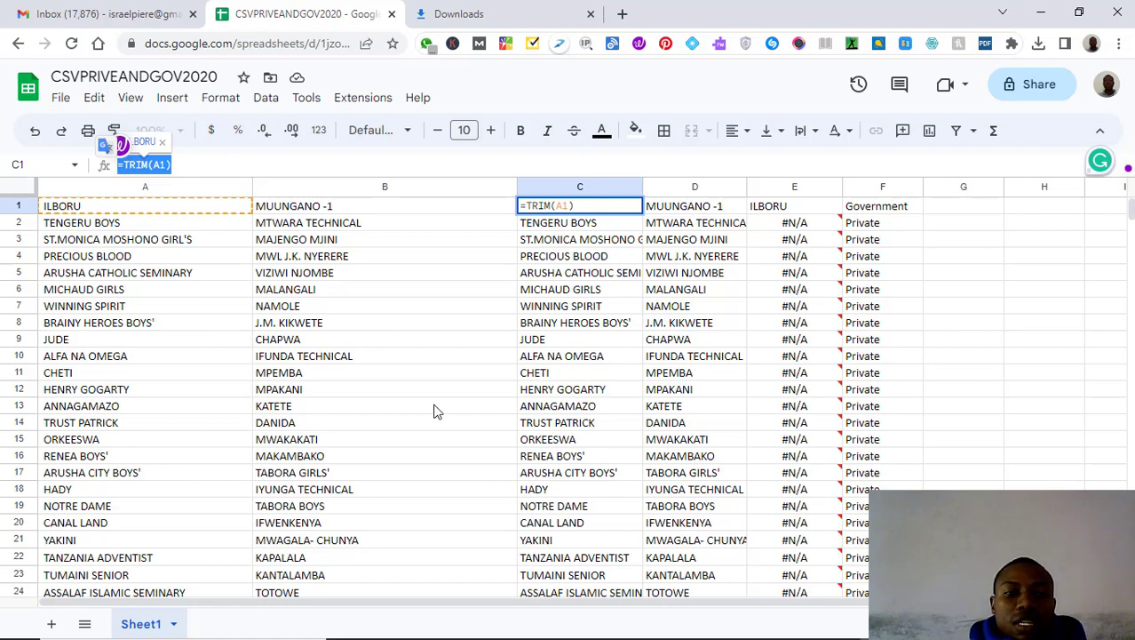
key(Tab)
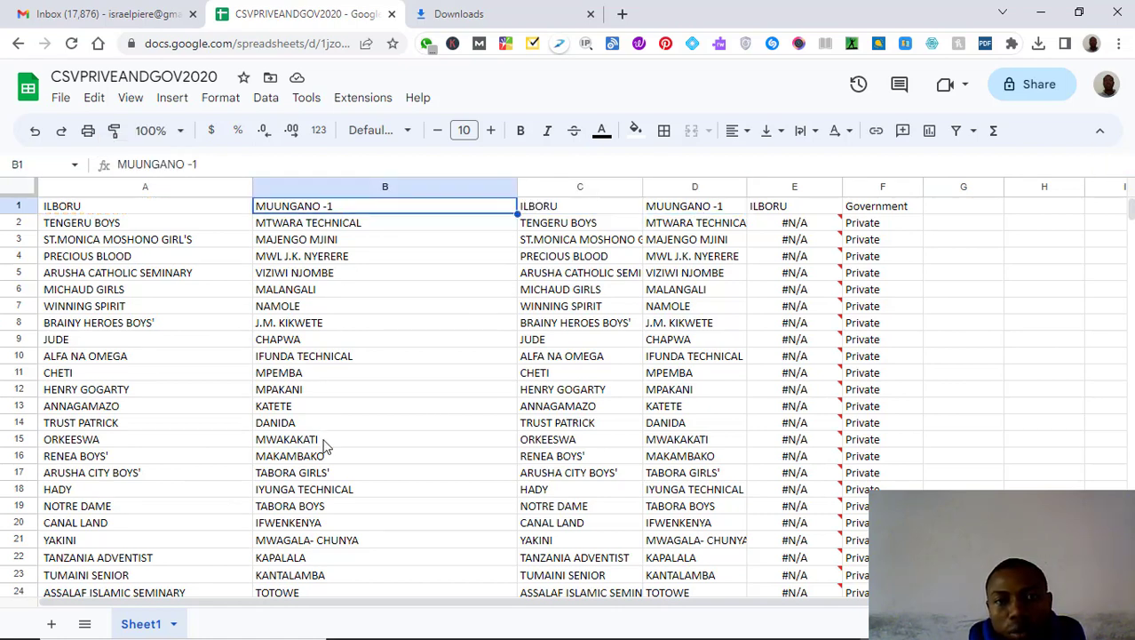
click(714, 213)
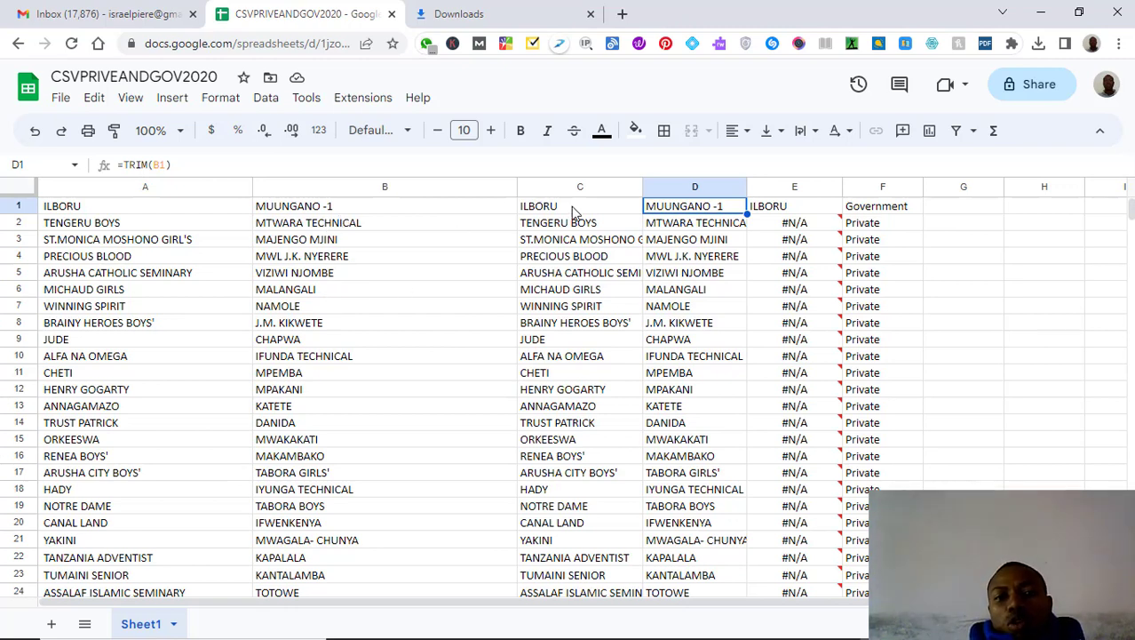
click(98, 210)
click(699, 210)
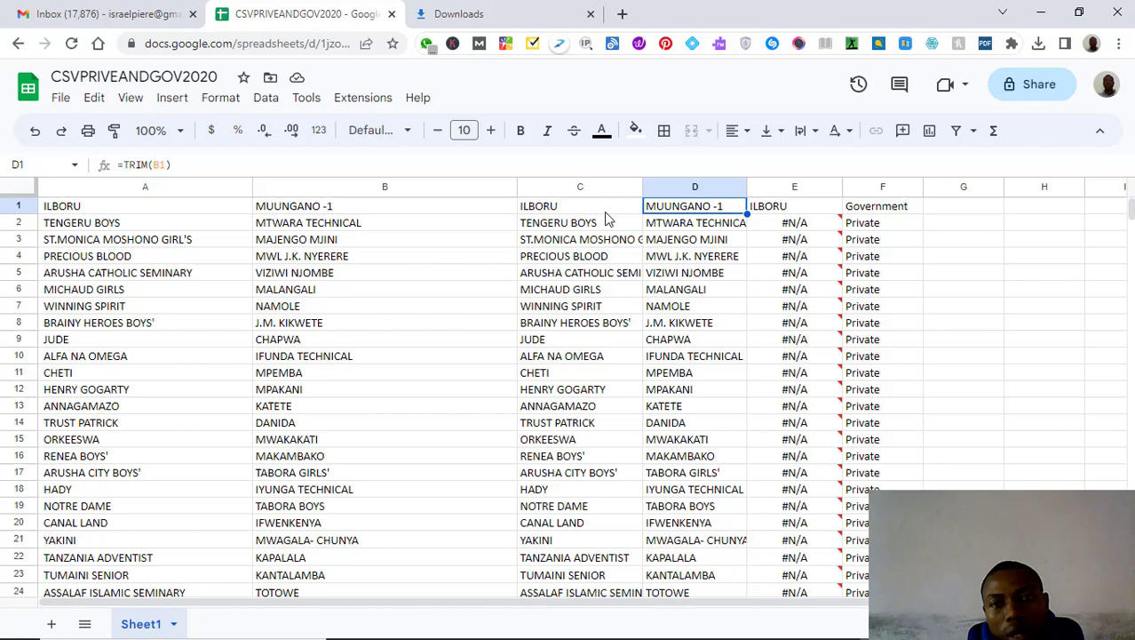
drag(200, 164, 112, 164)
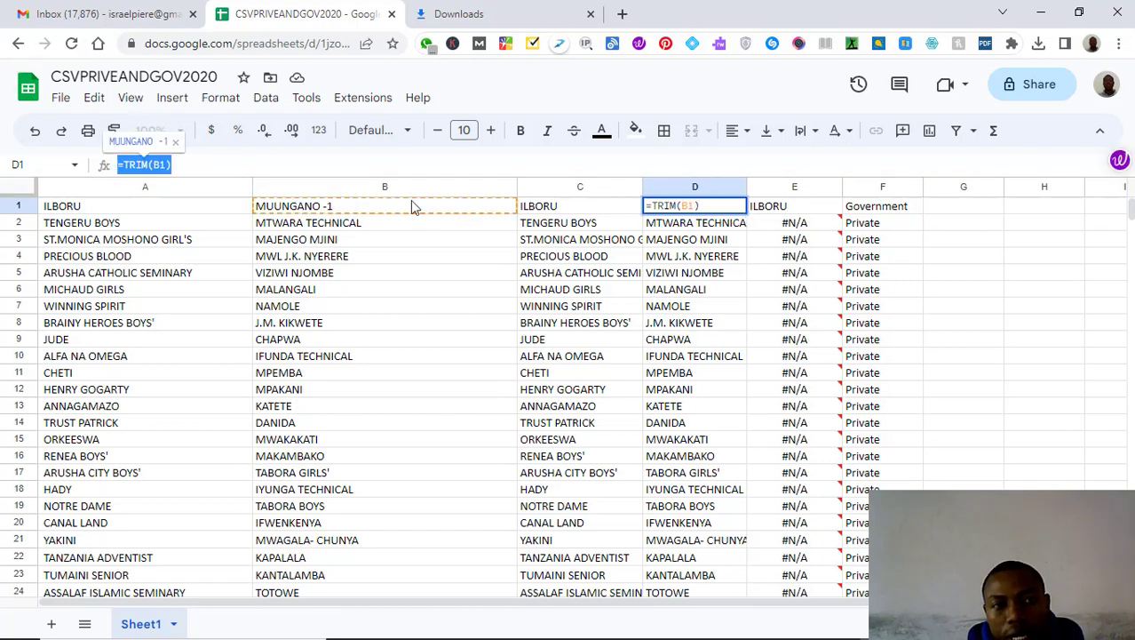
click(569, 235)
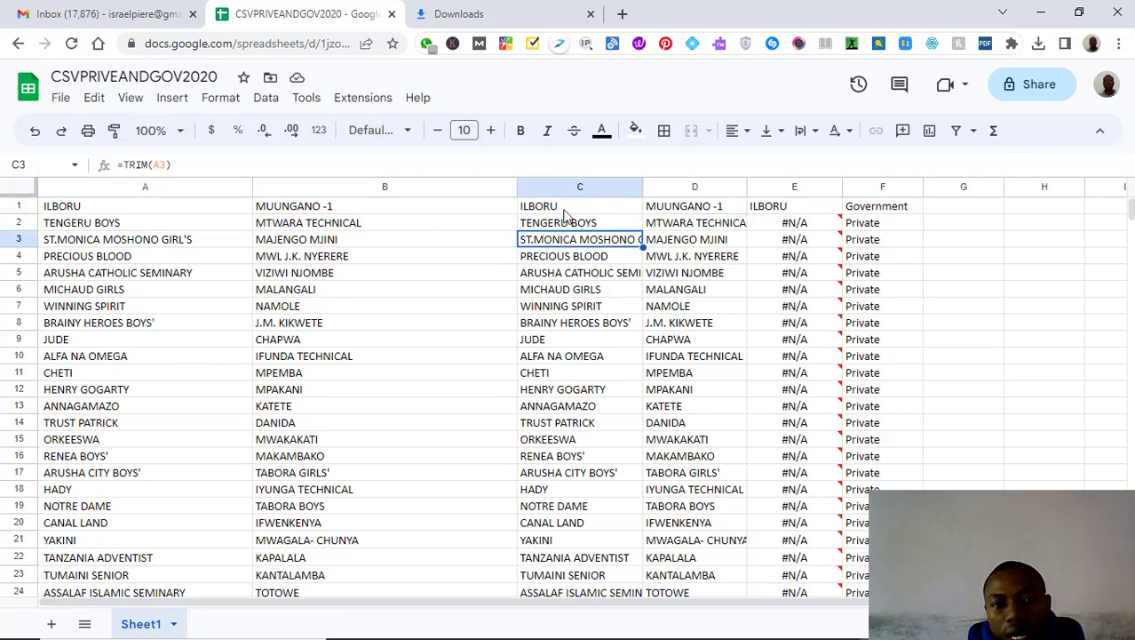
click(564, 210)
click(715, 210)
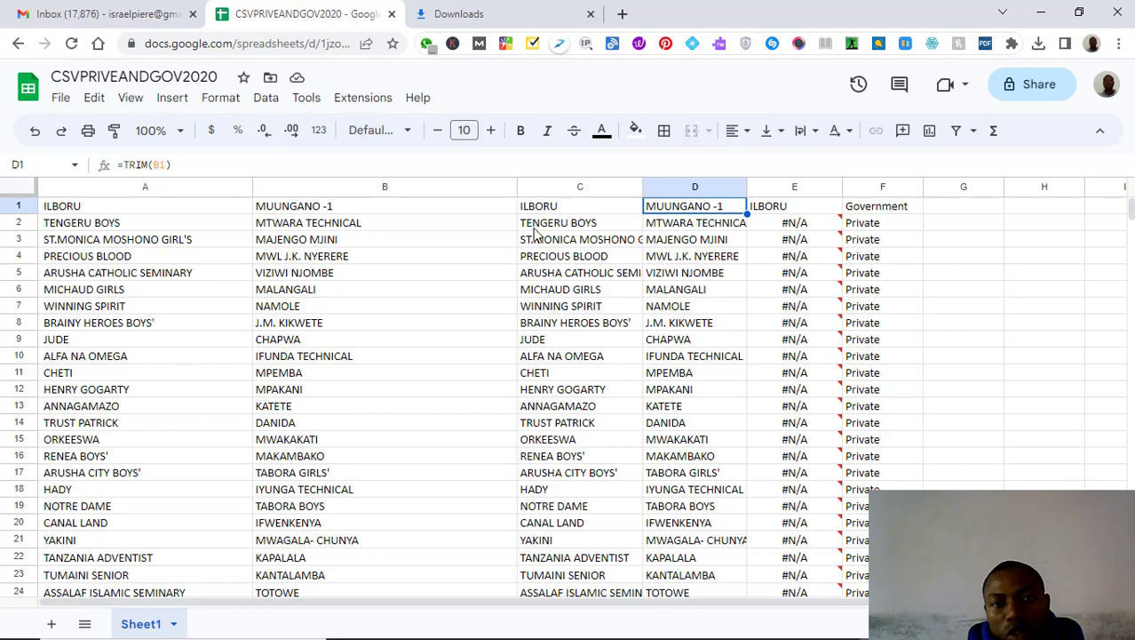
click(583, 211)
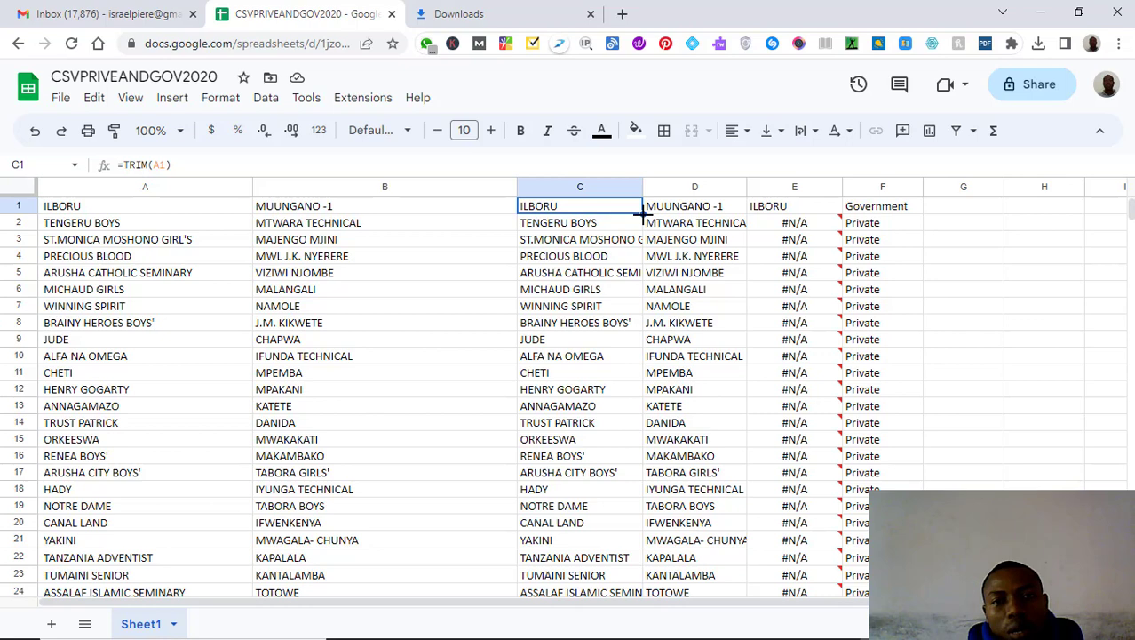
click(713, 209)
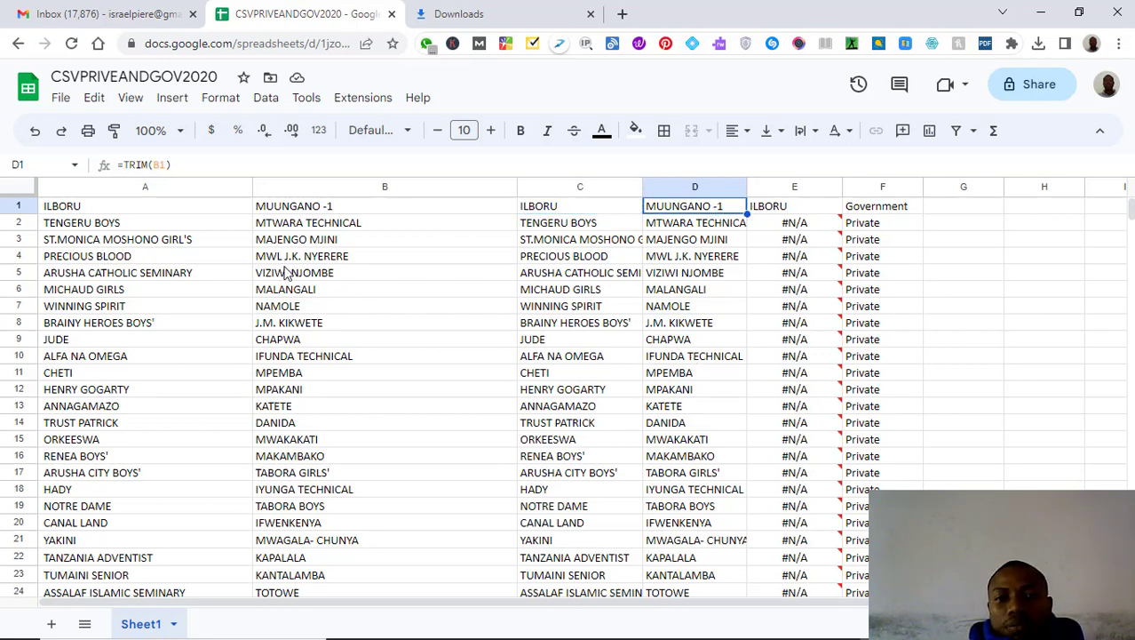
click(784, 213)
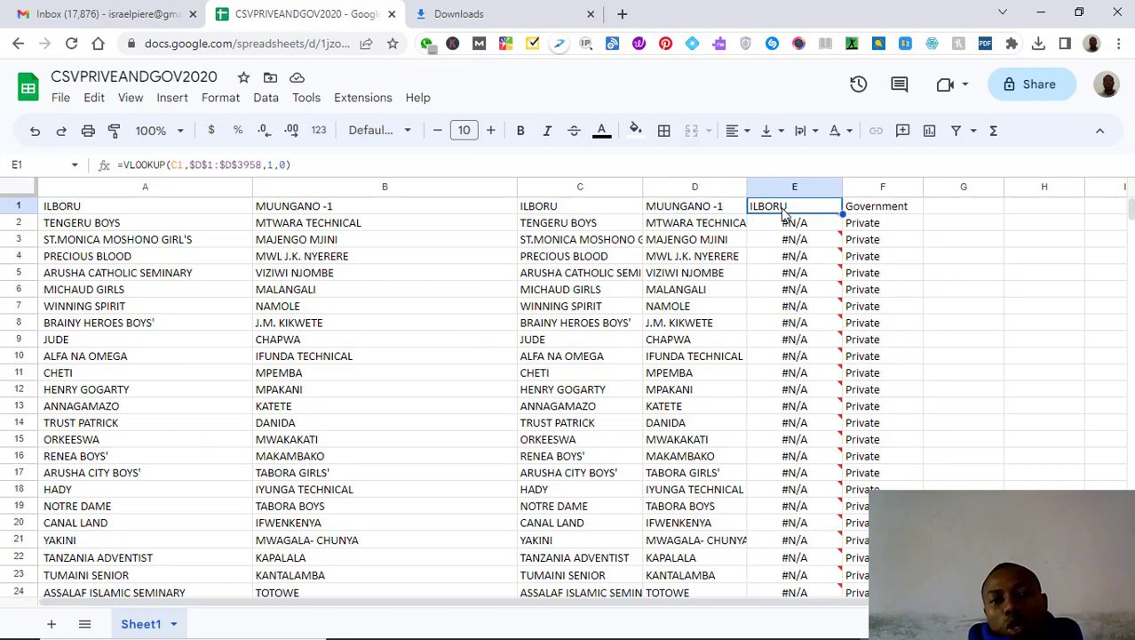
click(423, 164)
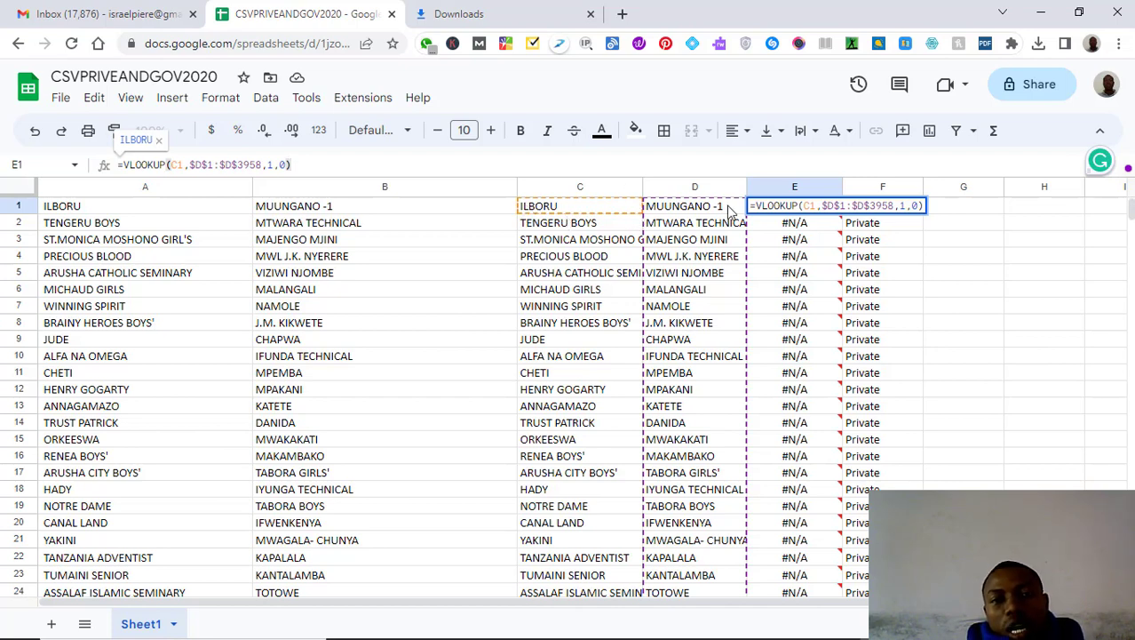
scroll(711, 366, down, 10)
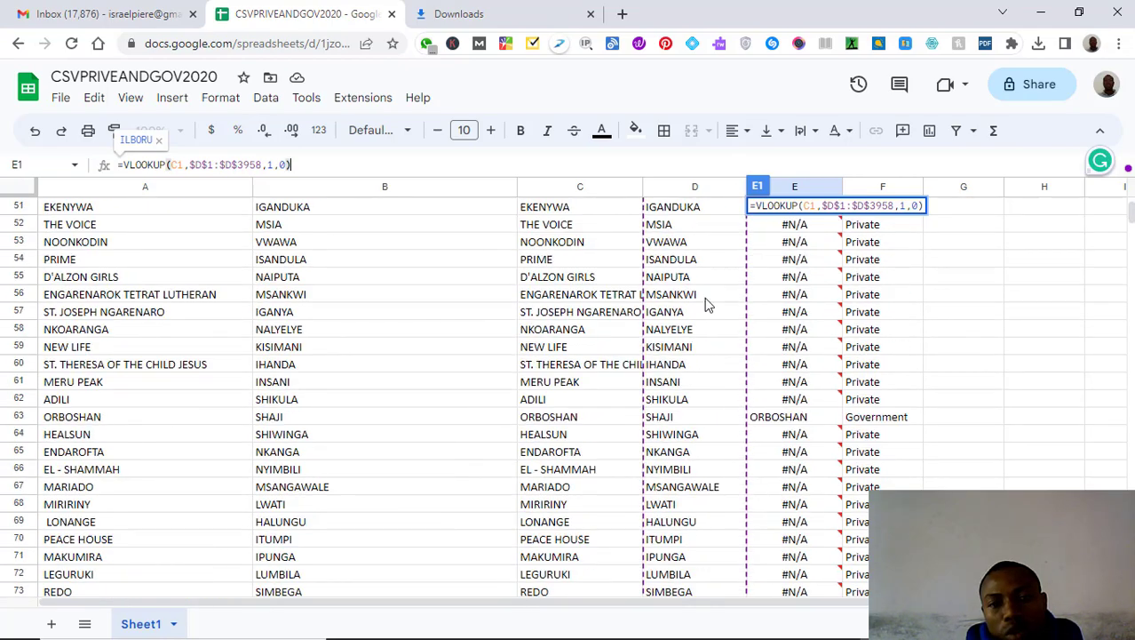
scroll(704, 302, up, 10)
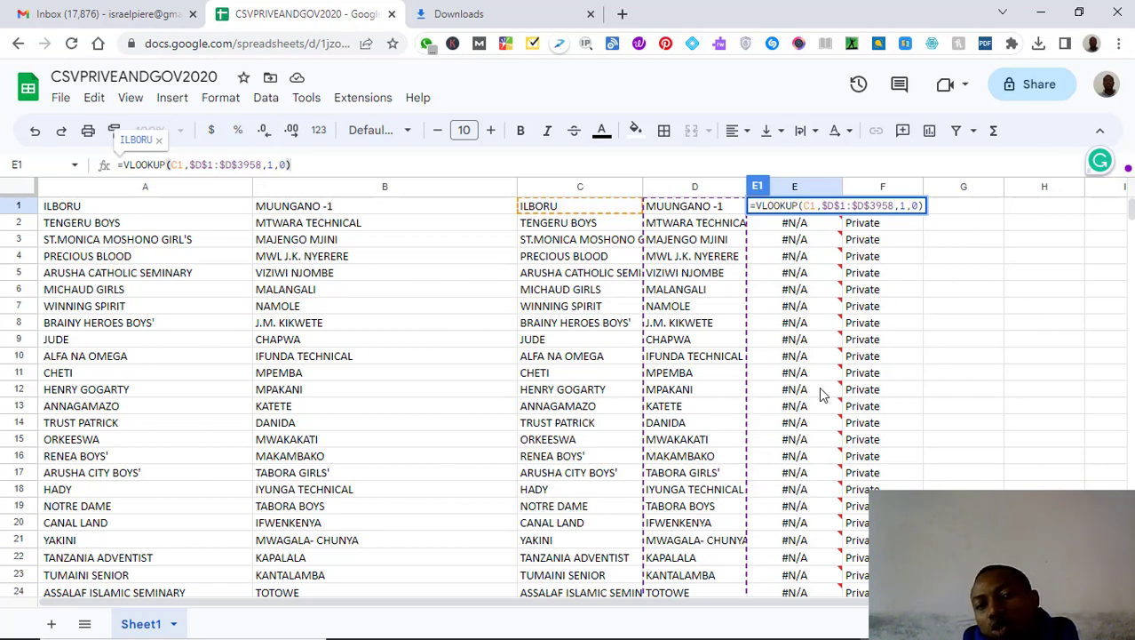
scroll(818, 395, down, 5)
scroll(802, 423, up, 5)
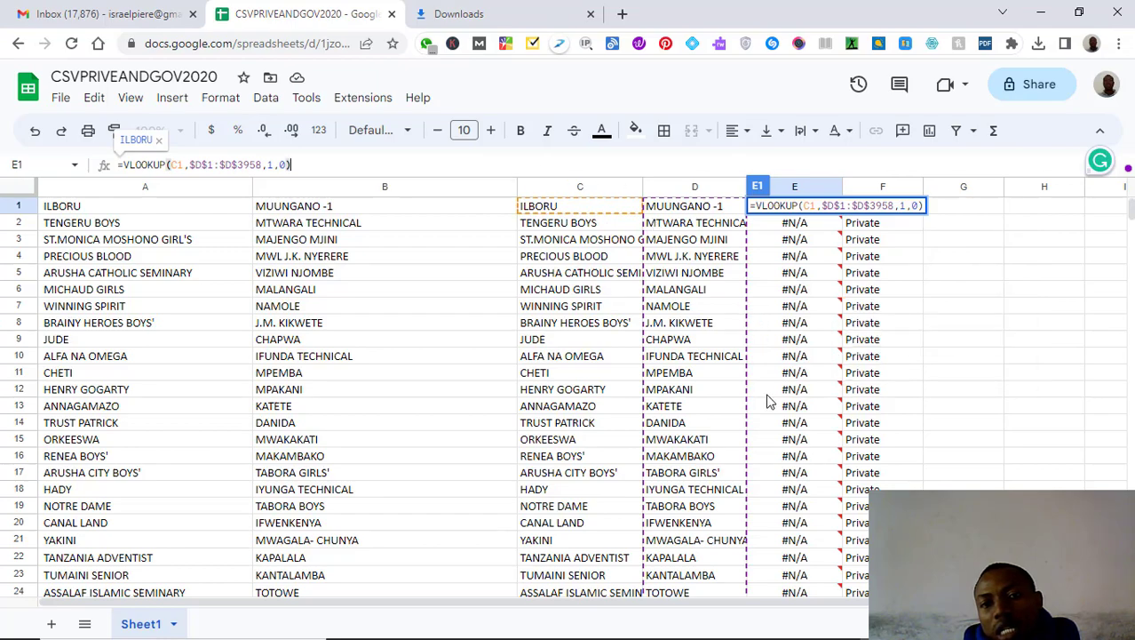
scroll(764, 400, down, 10)
scroll(764, 400, down, 5)
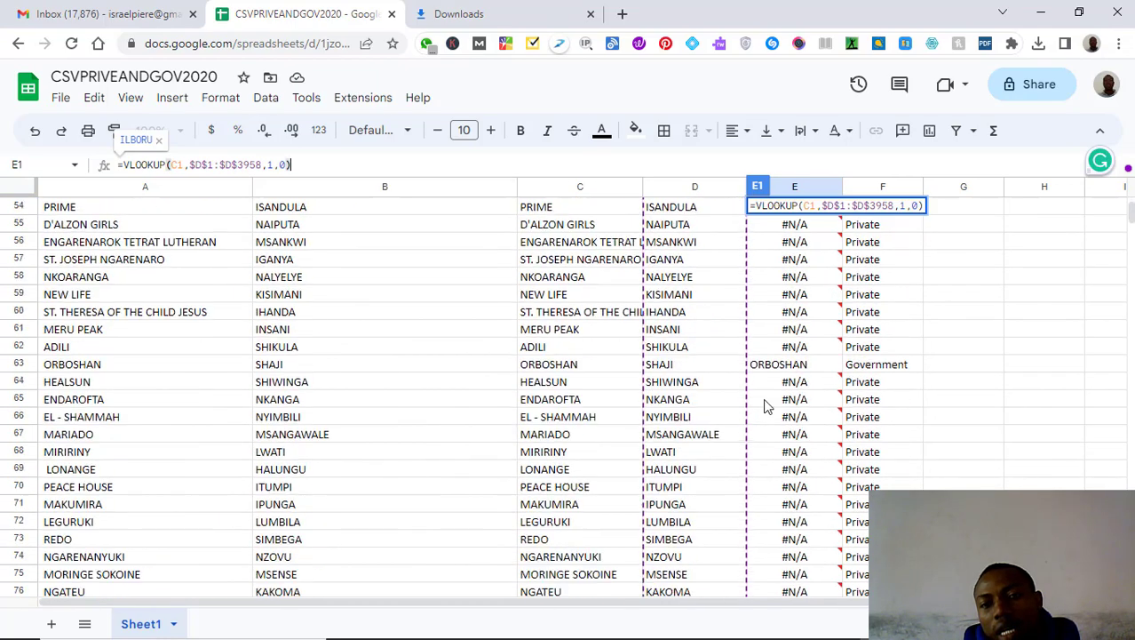
scroll(765, 400, up, 5)
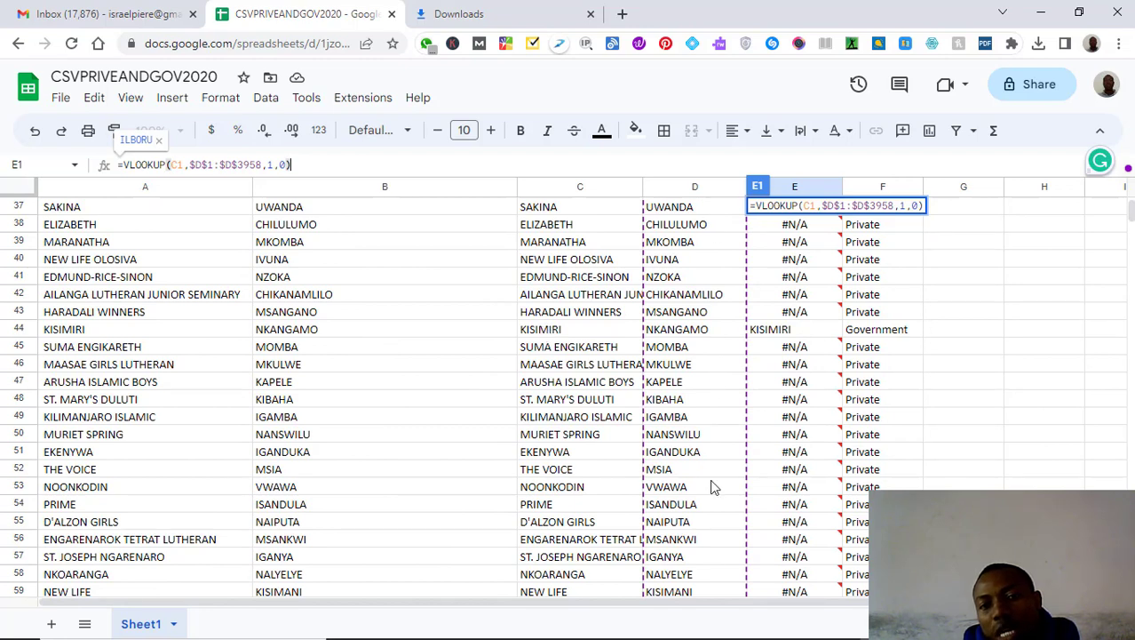
scroll(769, 424, down, 2)
scroll(768, 416, up, 2)
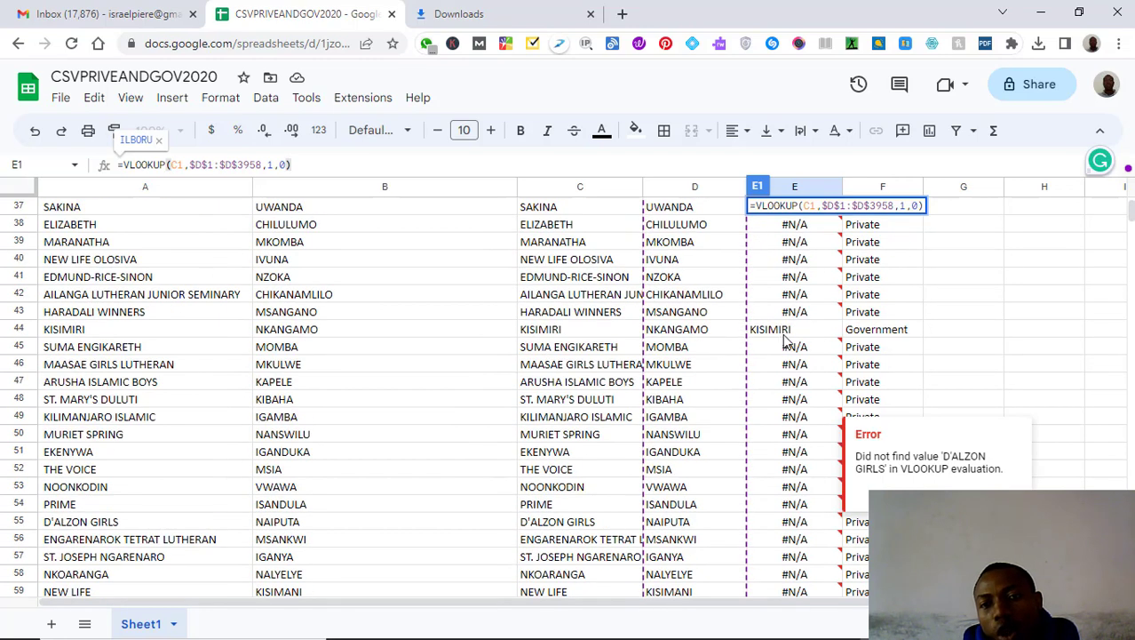
scroll(830, 333, up, 10)
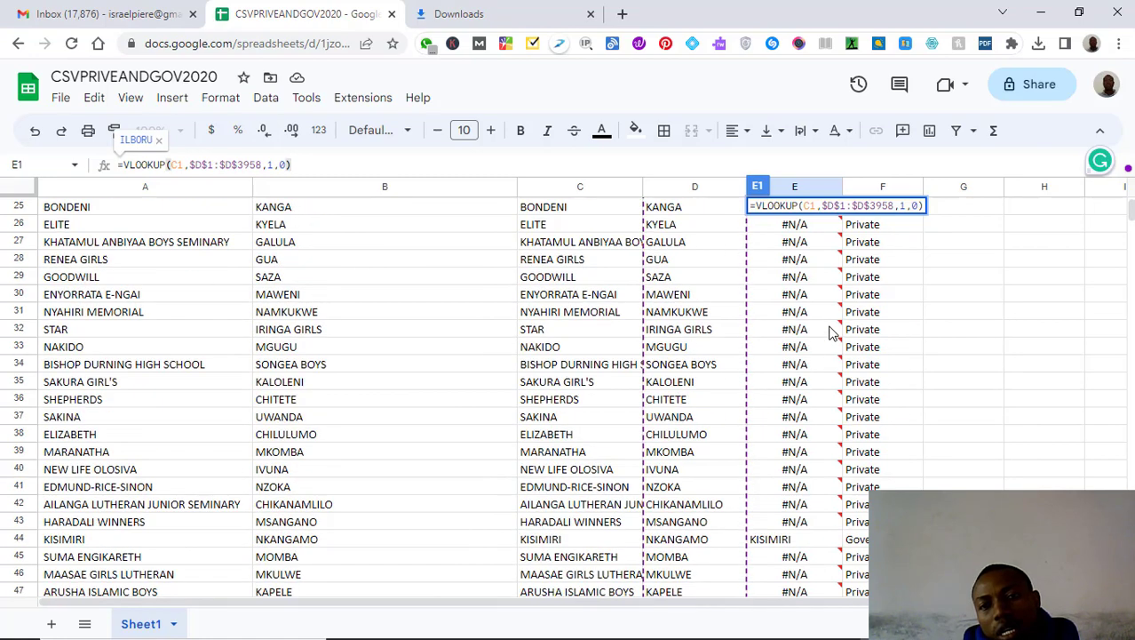
mouse_move(829, 340)
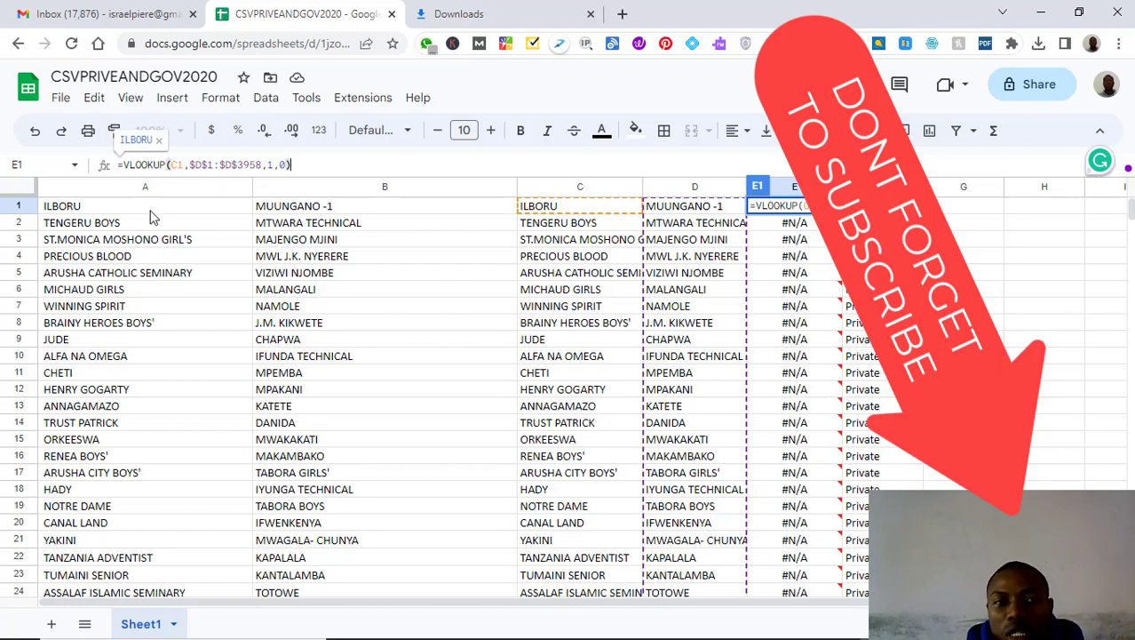
- Inspect the TRIM formula in cell C1, then minimize the Chrome window to the desktop
click(152, 213)
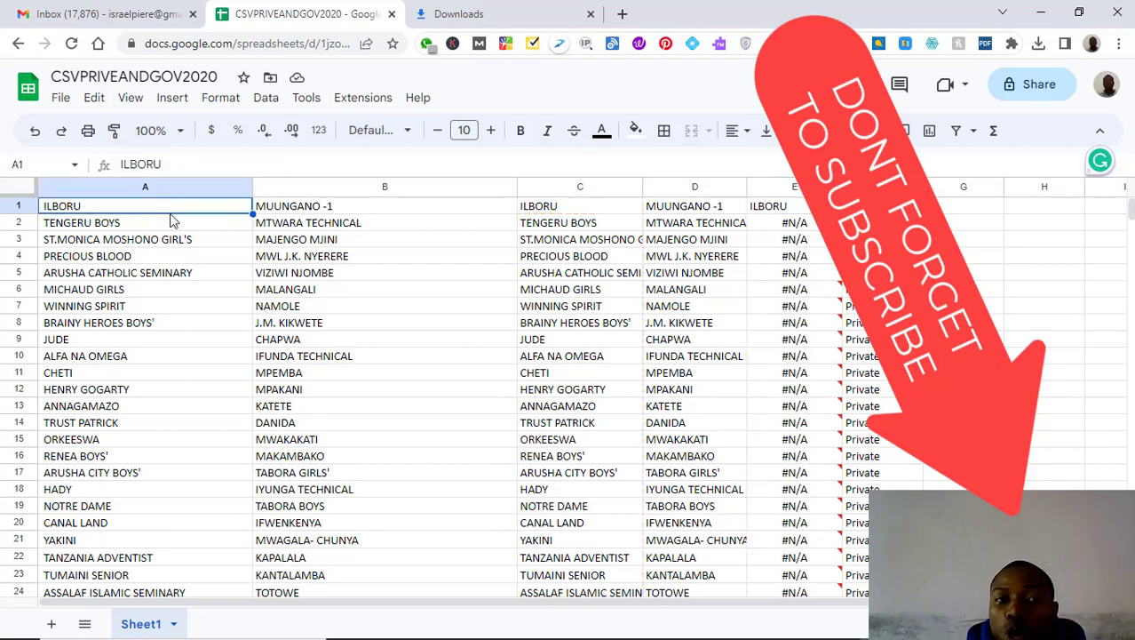
click(371, 210)
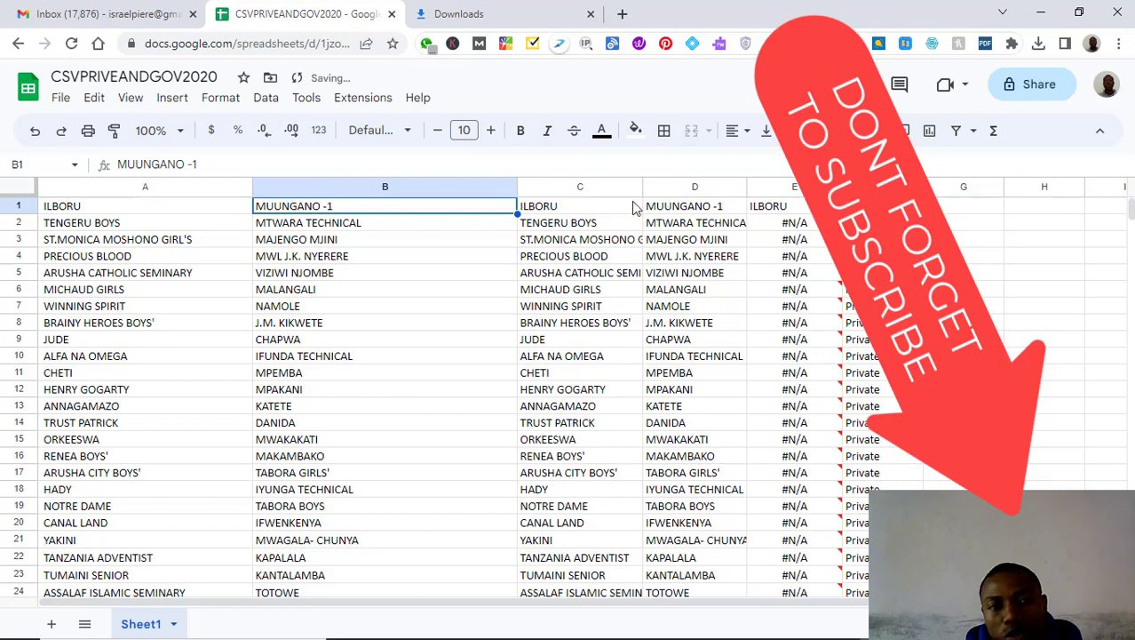
click(569, 207)
click(342, 163)
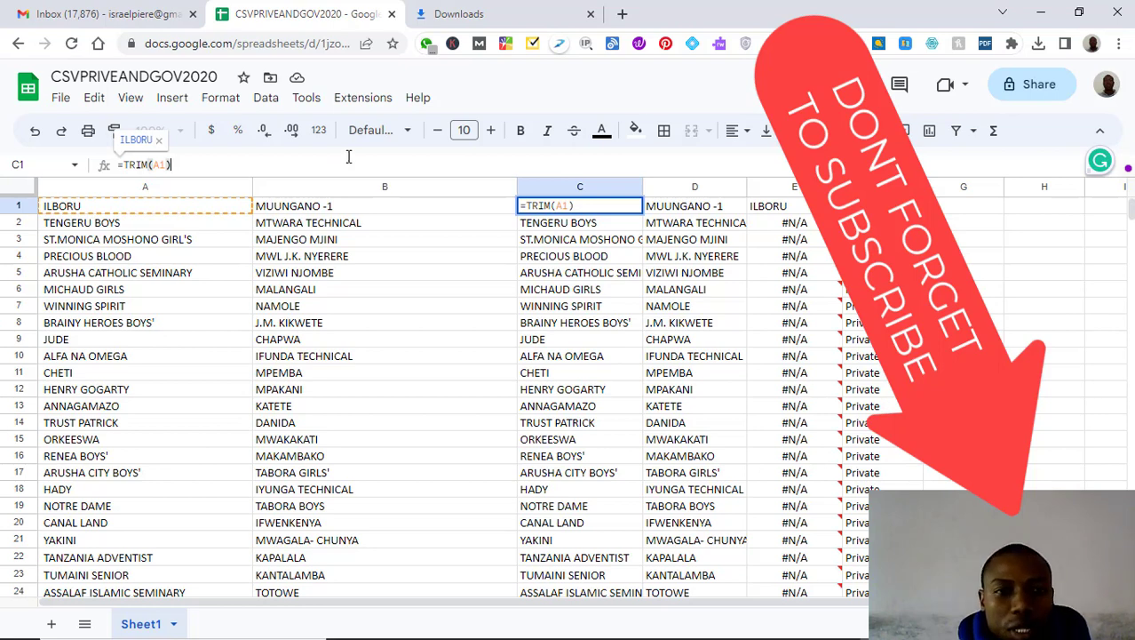
mouse_move(681, 633)
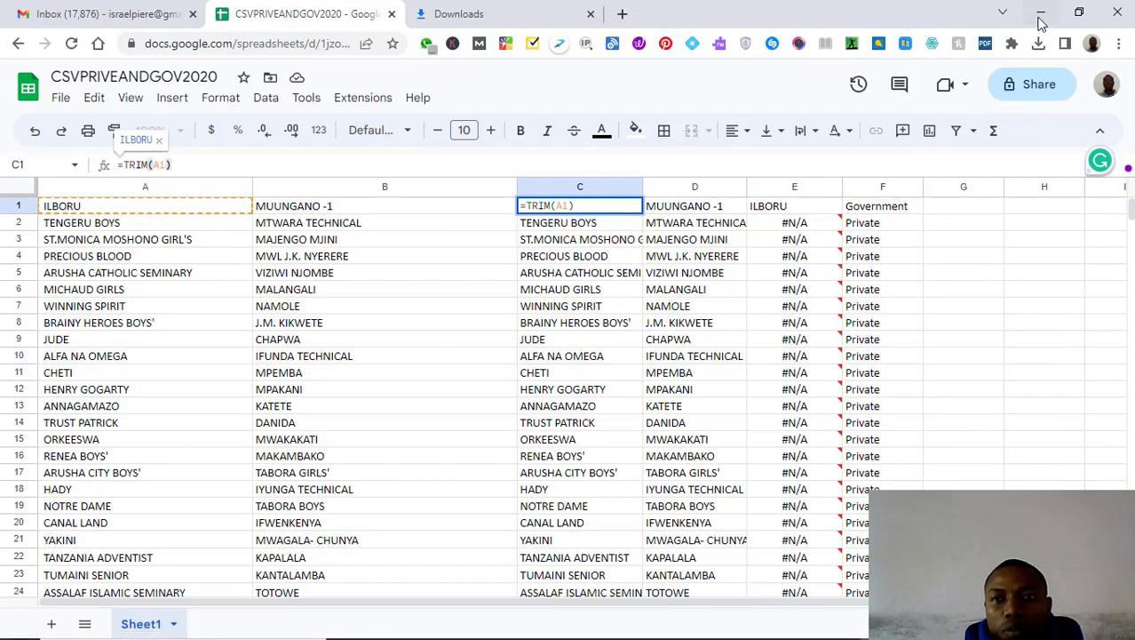
click(1040, 18)
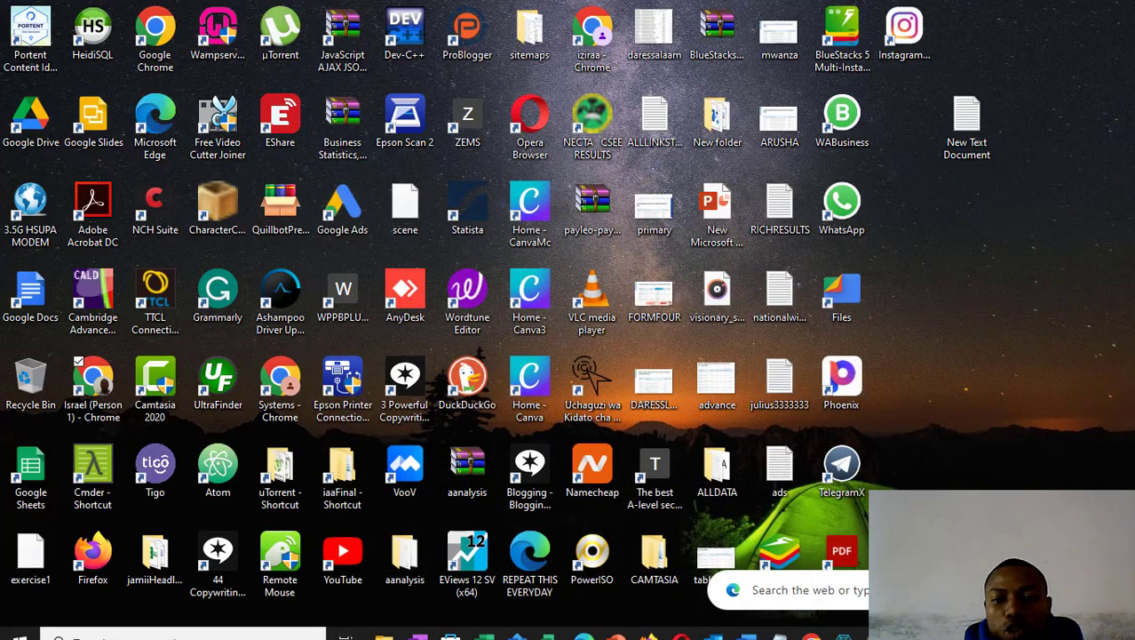